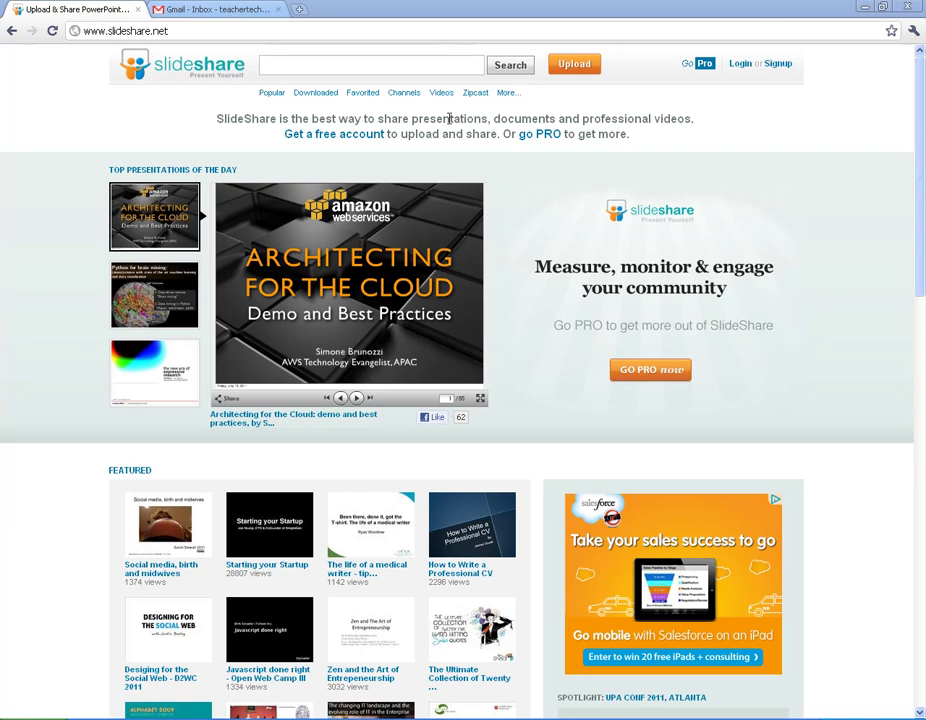
- Search SlideShare for "Civil War" and look through the results
click(308, 64)
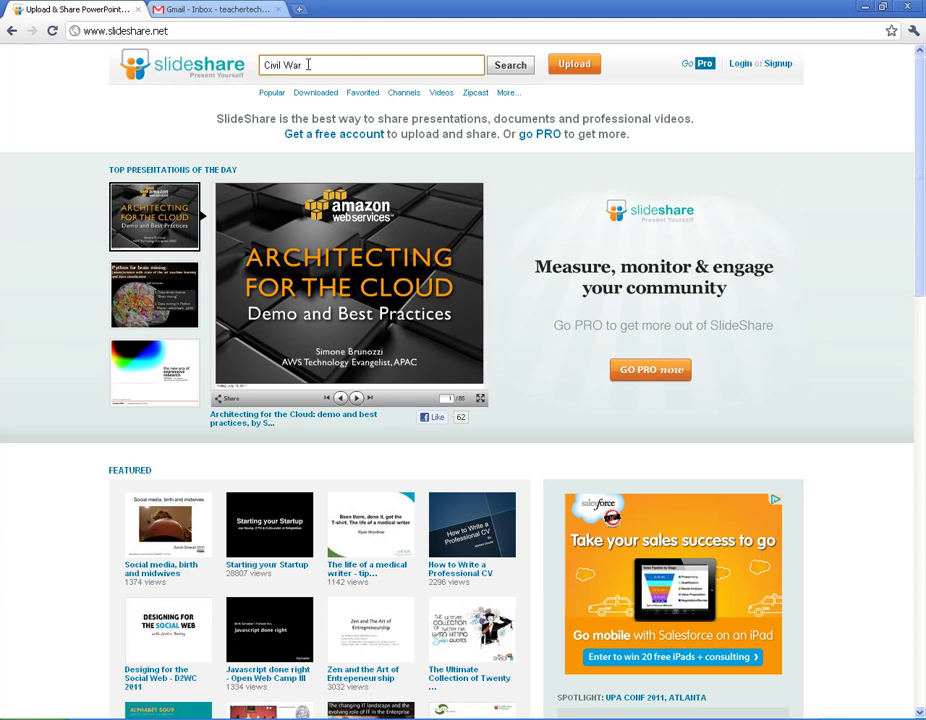
key(Return)
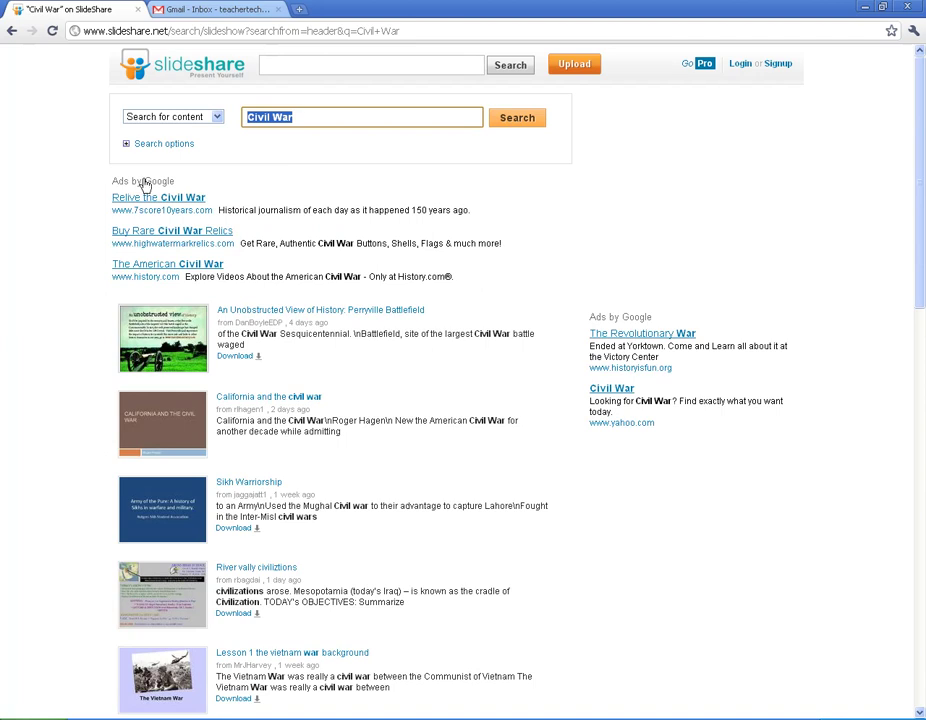
click(305, 116)
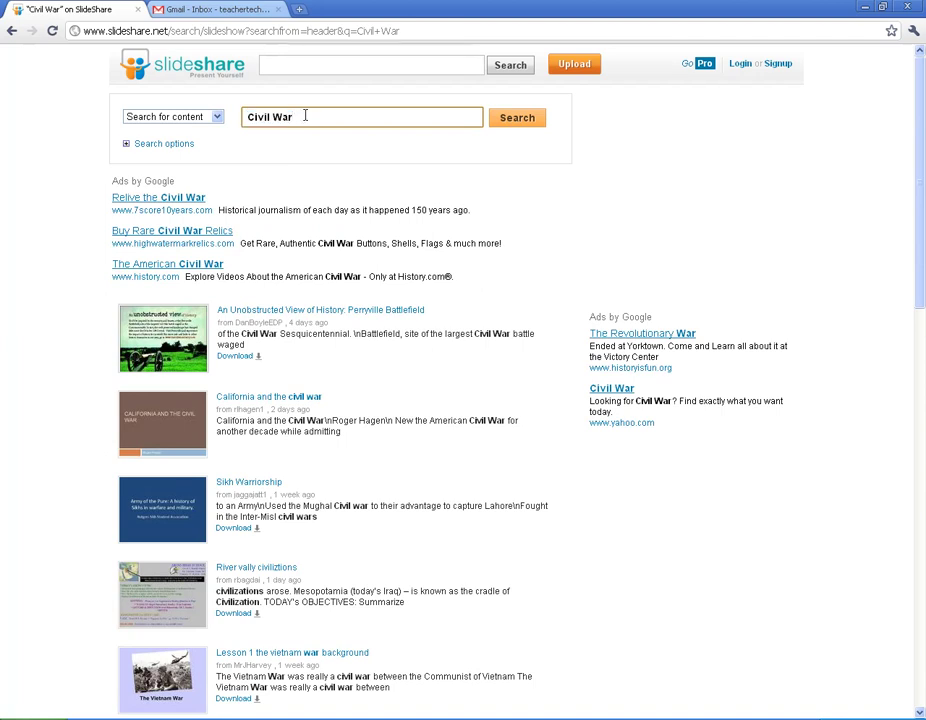
scroll(440, 368, down, 7)
scroll(440, 366, up, 6)
scroll(440, 362, up, 1)
- Expand the search options and limit the results to downloadable content
click(128, 147)
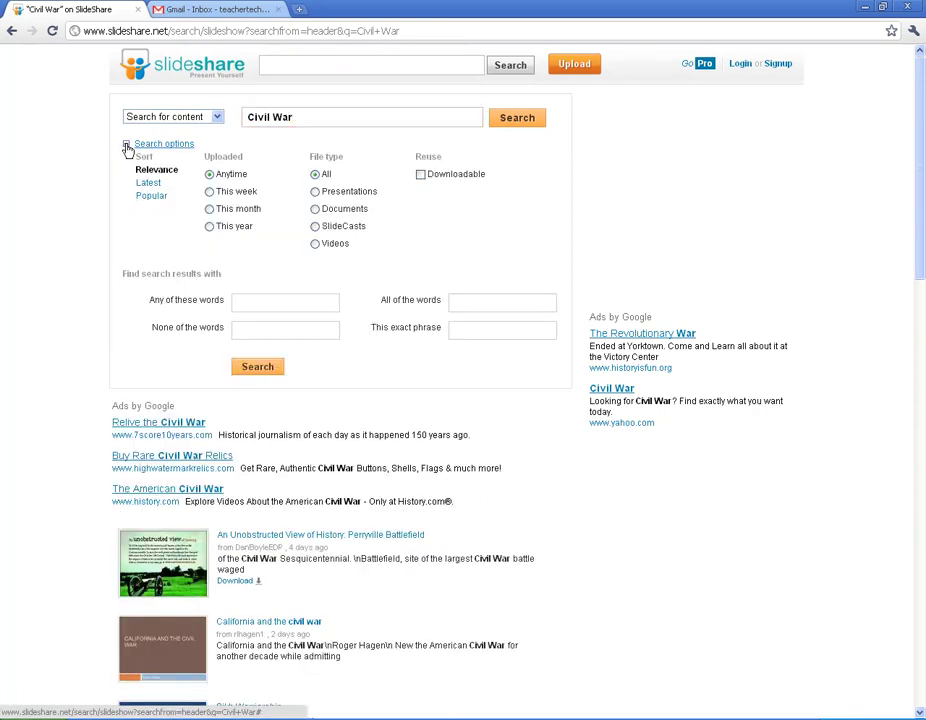
click(482, 333)
click(471, 302)
click(281, 305)
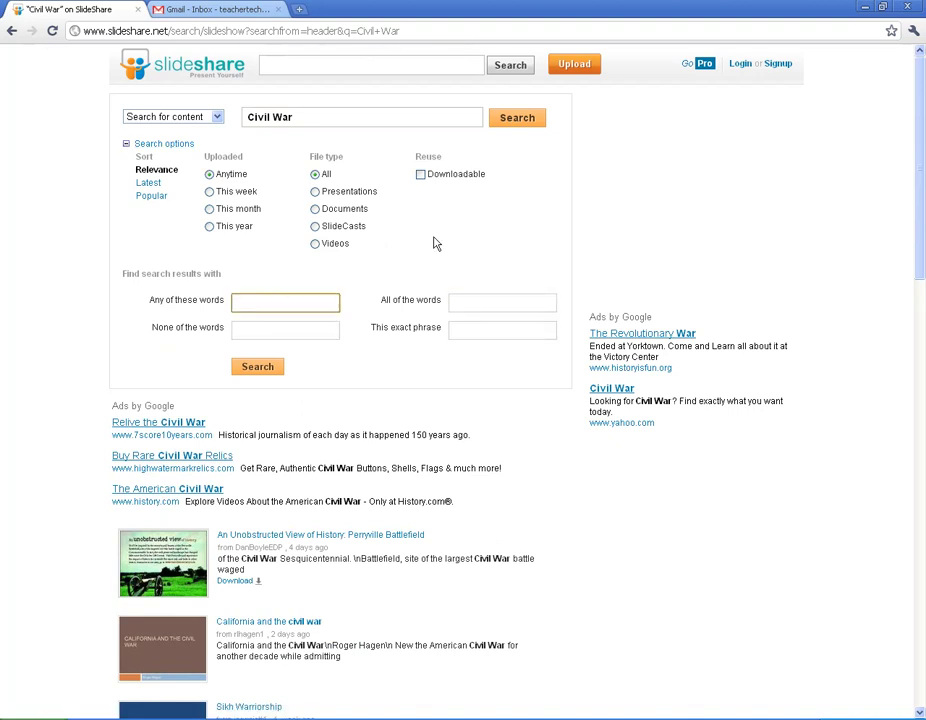
click(267, 331)
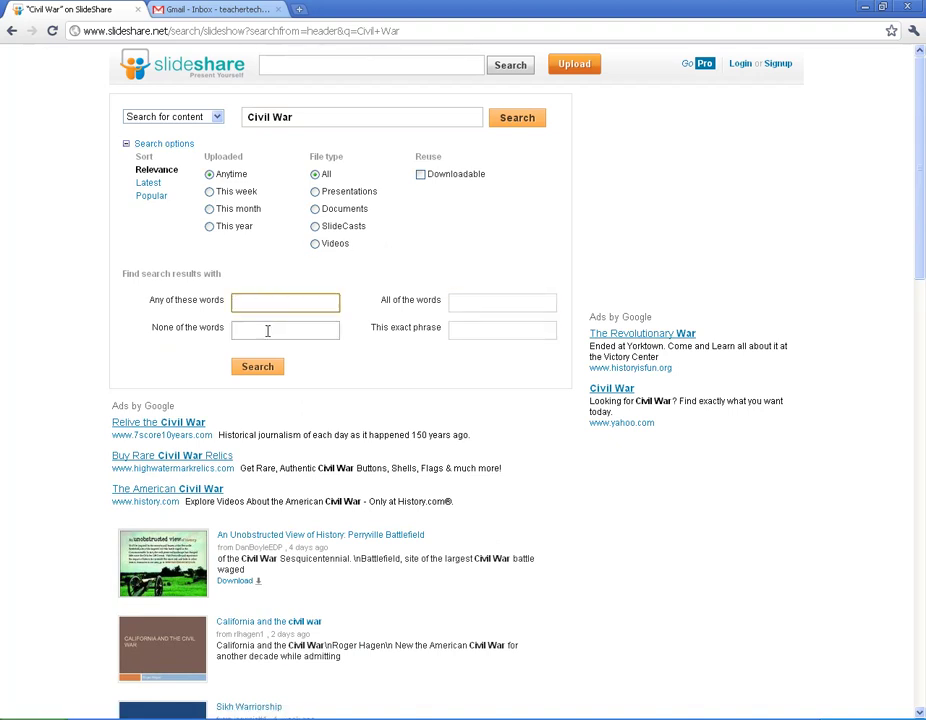
click(420, 175)
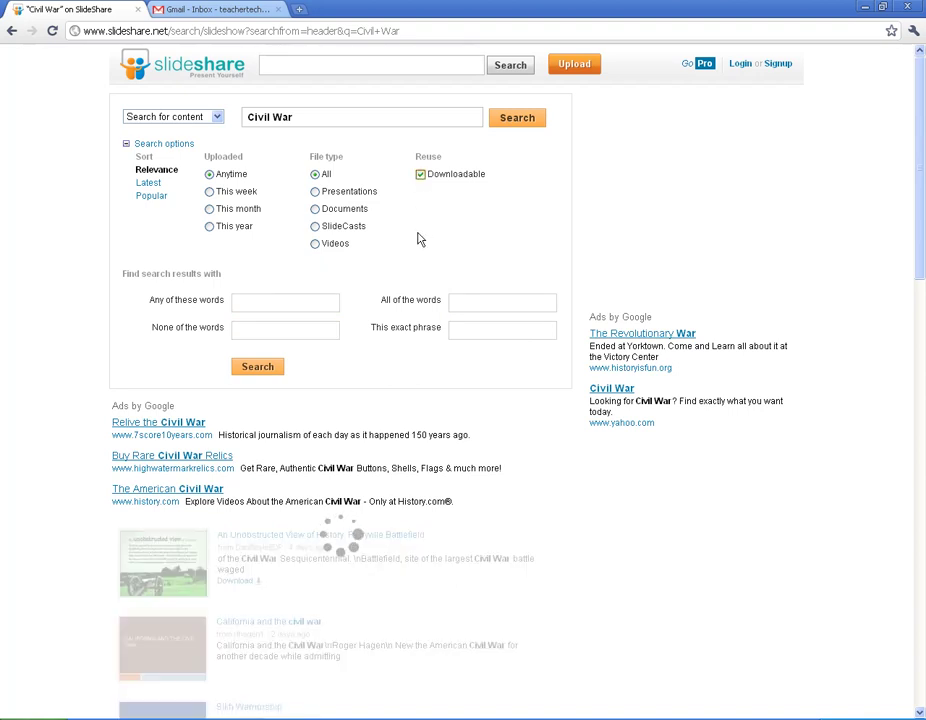
- Run an advanced search for the exact phrase "Civil War" with "slavery" under any of these words, and look over the results
click(480, 327)
text(Civil War)
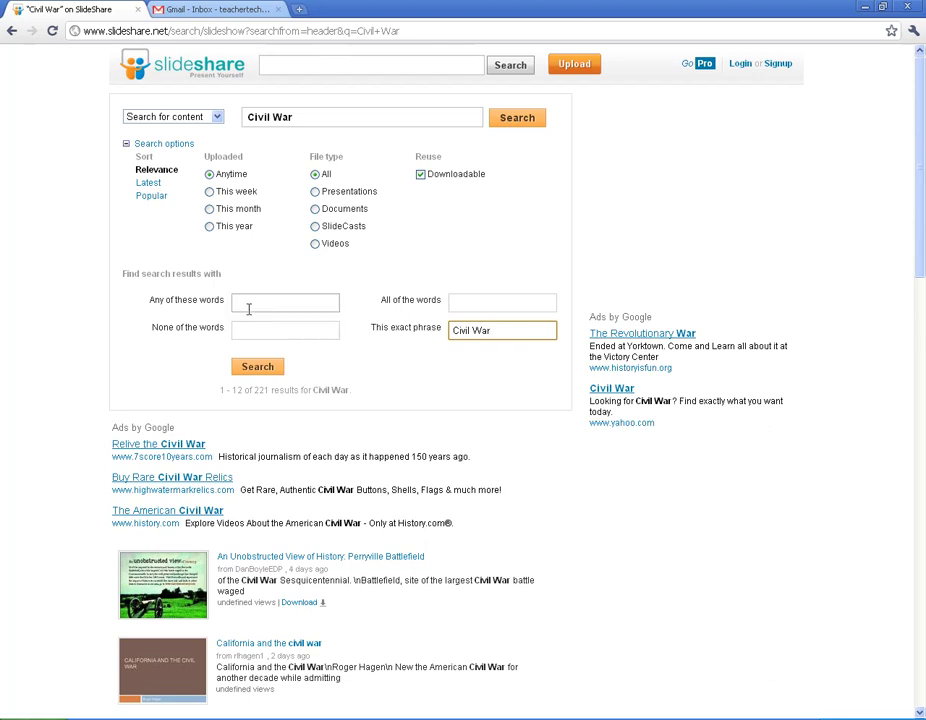
click(247, 304)
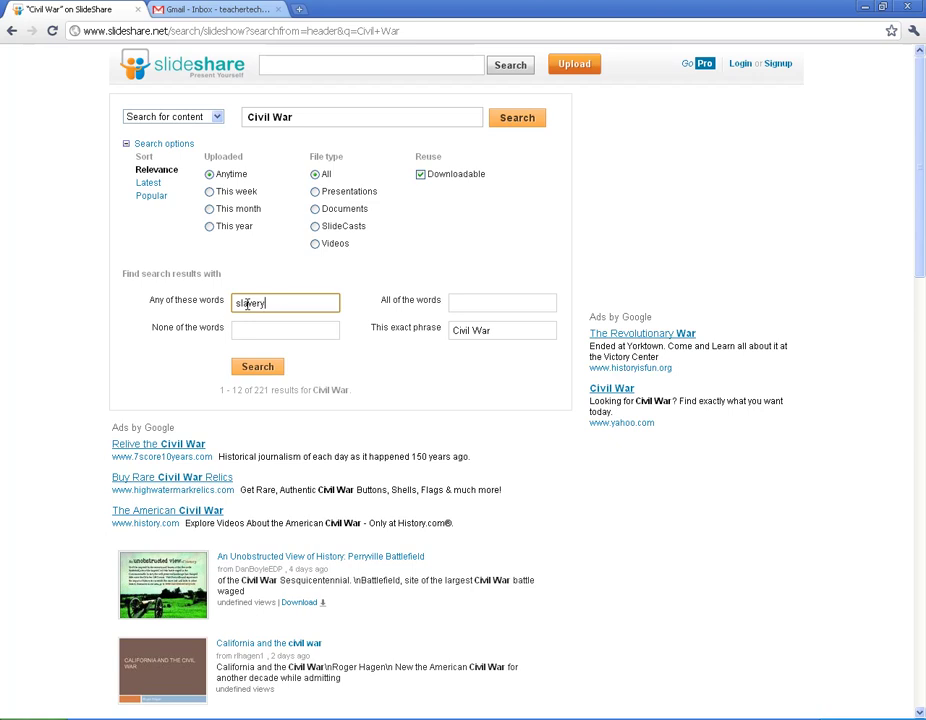
click(257, 366)
scroll(54, 456, down, 5)
scroll(54, 456, up, 5)
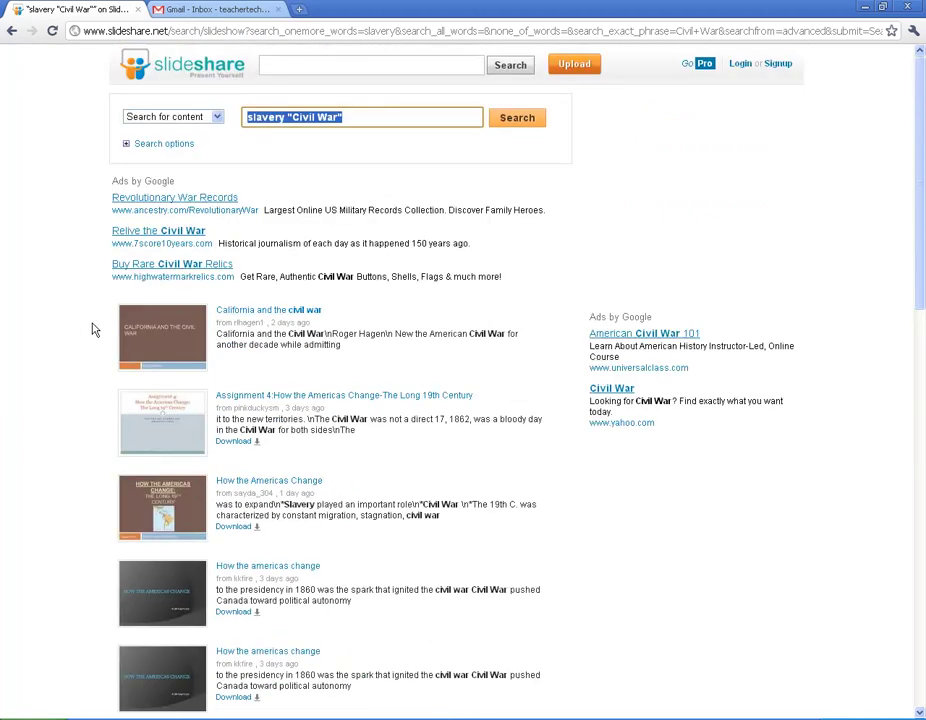
- Open the "California and the civil war" presentation, page through its slides to the end, and return to the search results
click(265, 313)
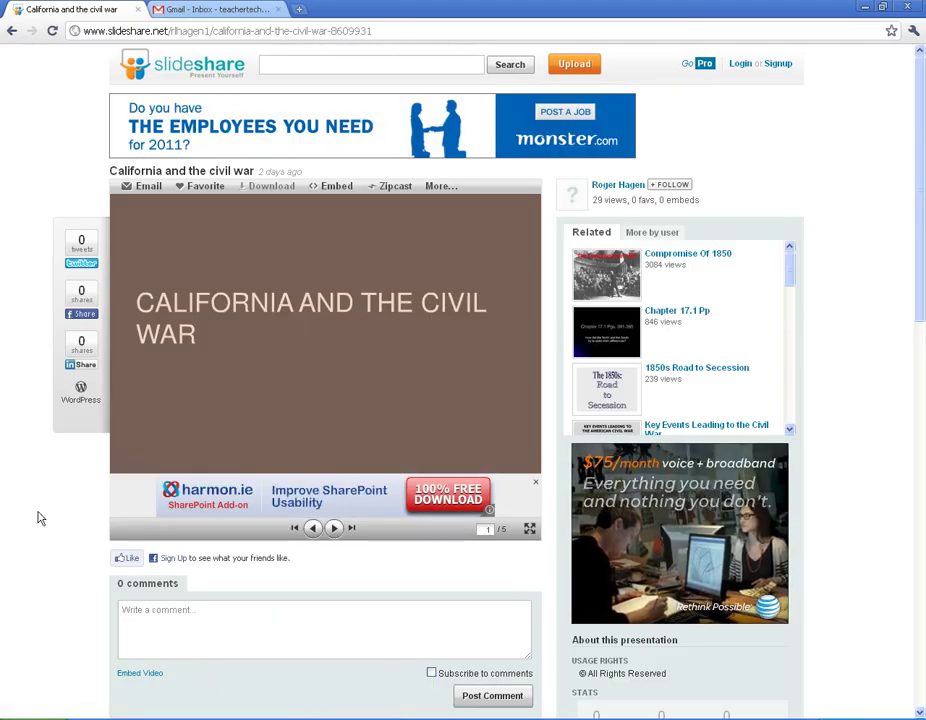
click(334, 528)
click(334, 529)
click(334, 529)
click(334, 529)
click(334, 529)
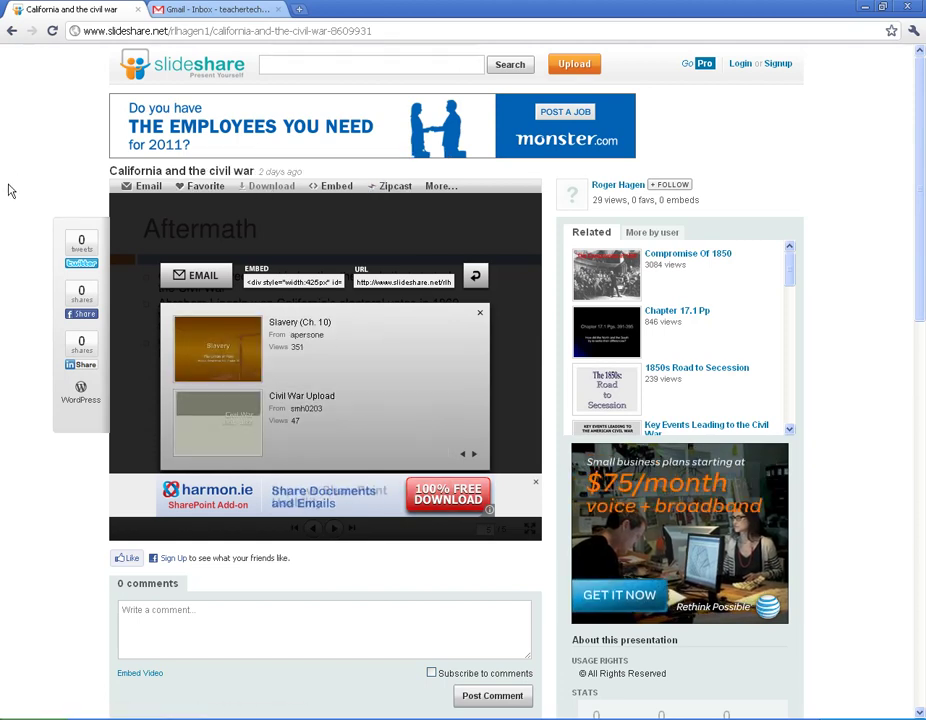
click(12, 33)
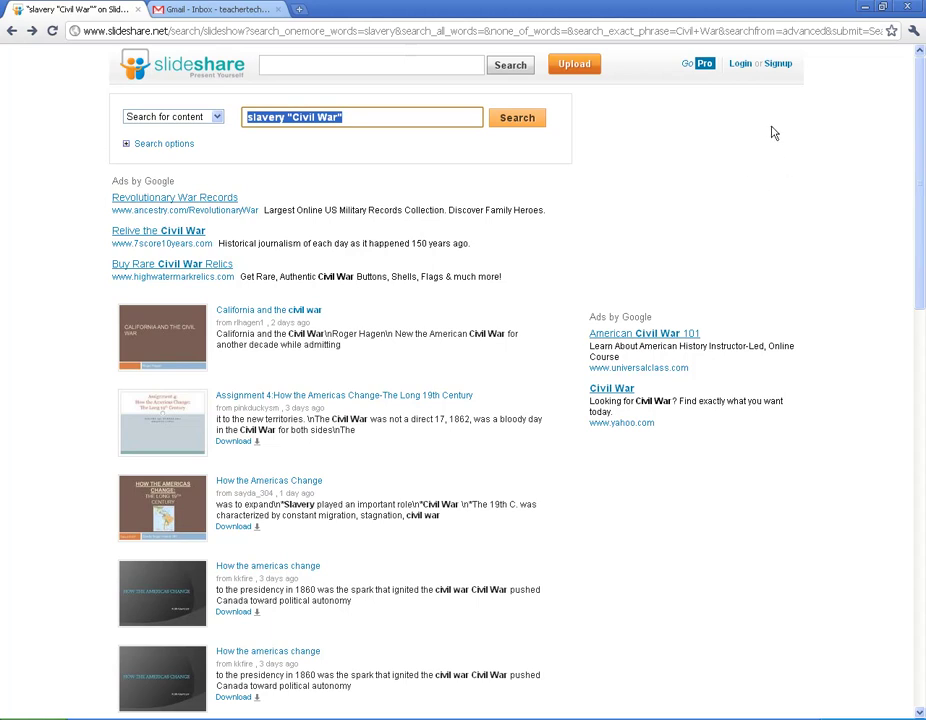
- Open the free account sign-up form and opt out of the SlideShare newsletter
click(777, 66)
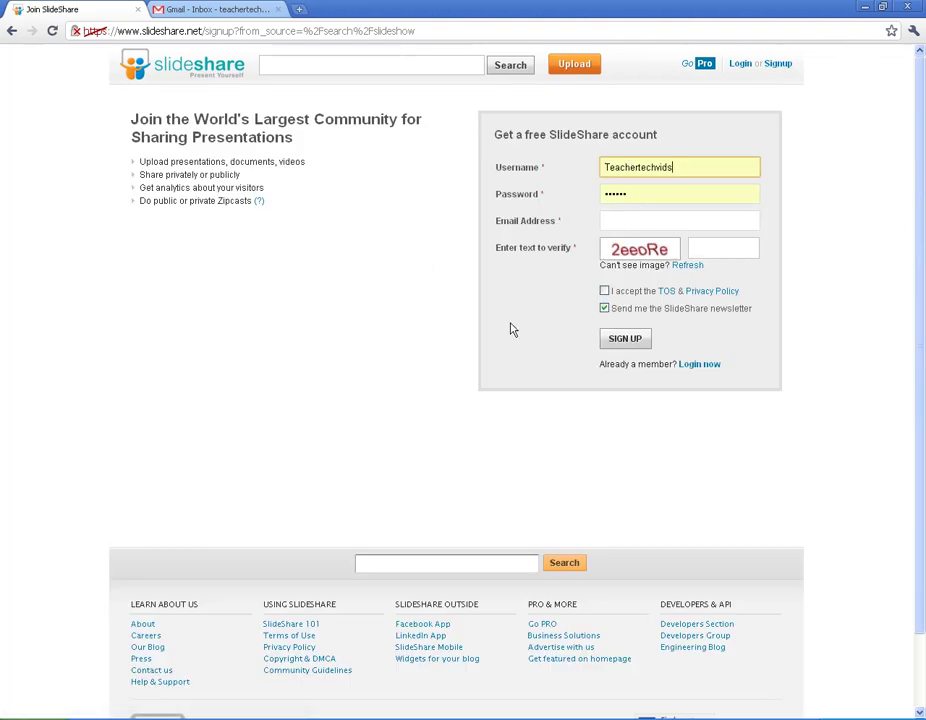
click(604, 310)
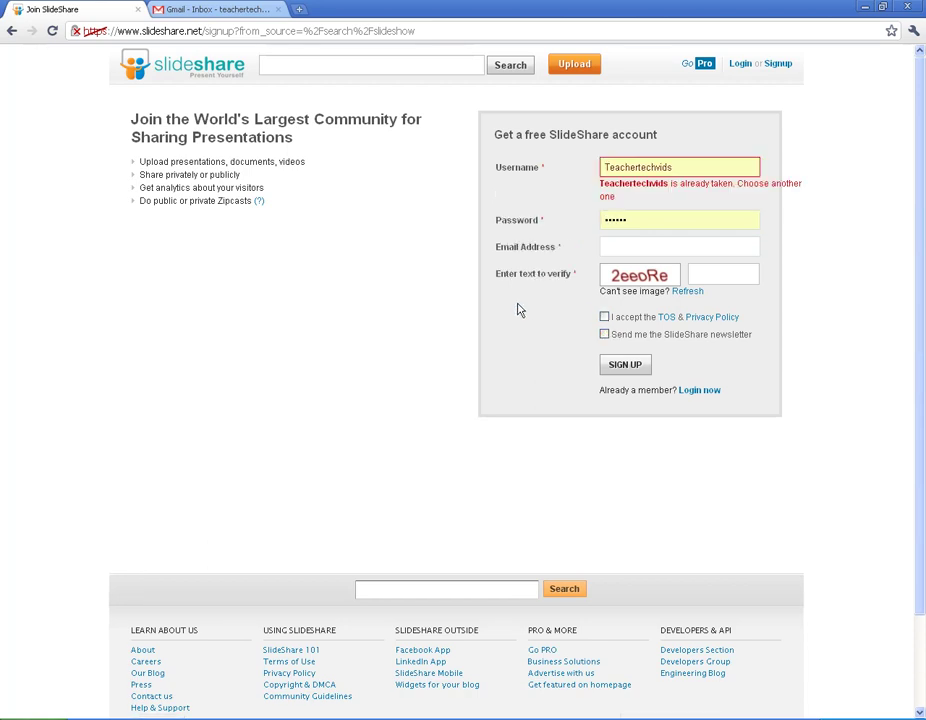
- Switch to Gmail, view SlideShare's message asking to confirm the email address, and return to the SlideShare sign-up page
click(215, 10)
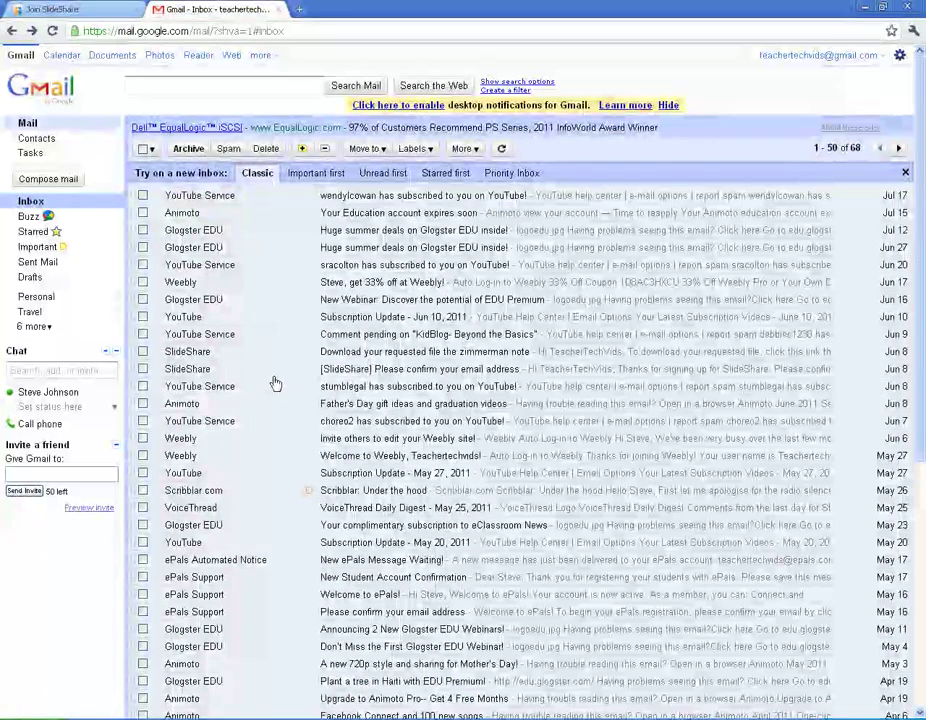
click(285, 369)
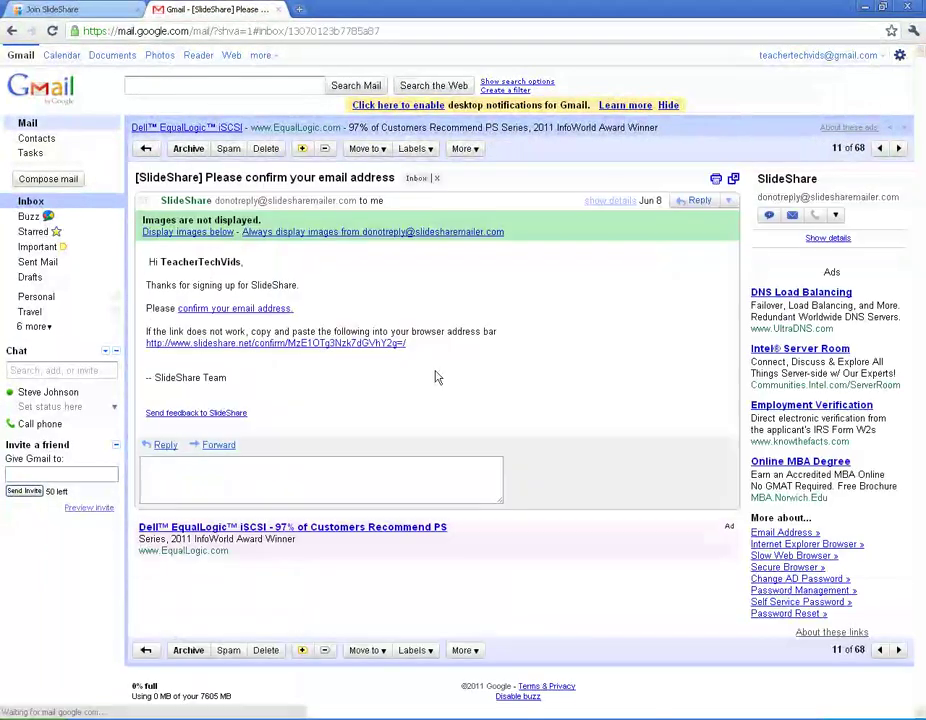
click(12, 31)
click(60, 9)
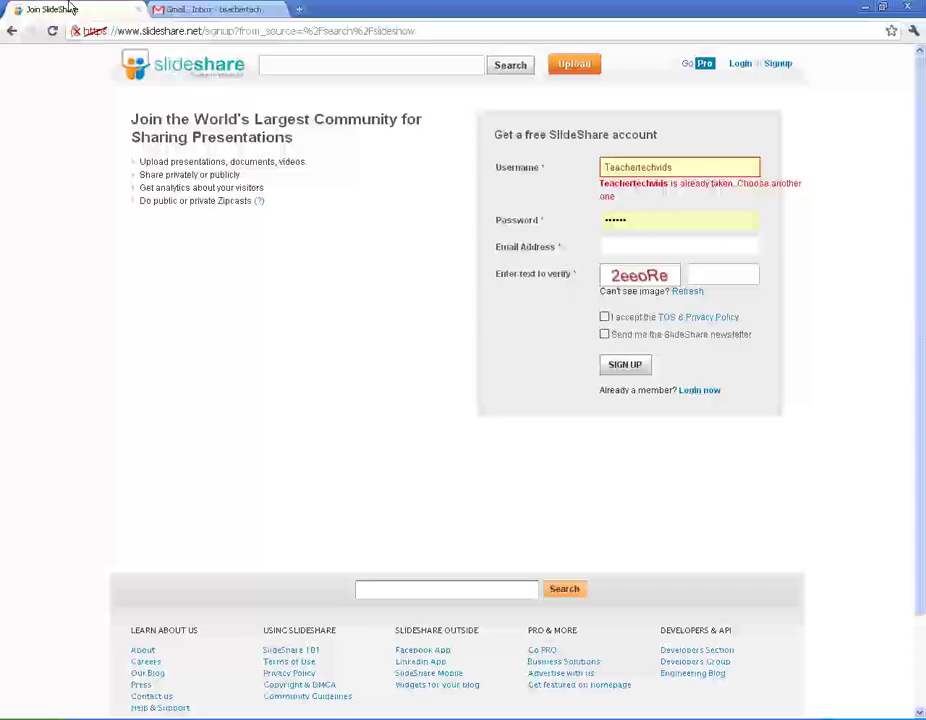
- Log in to the existing SlideShare account with the prefilled credentials and view its public profile
click(741, 66)
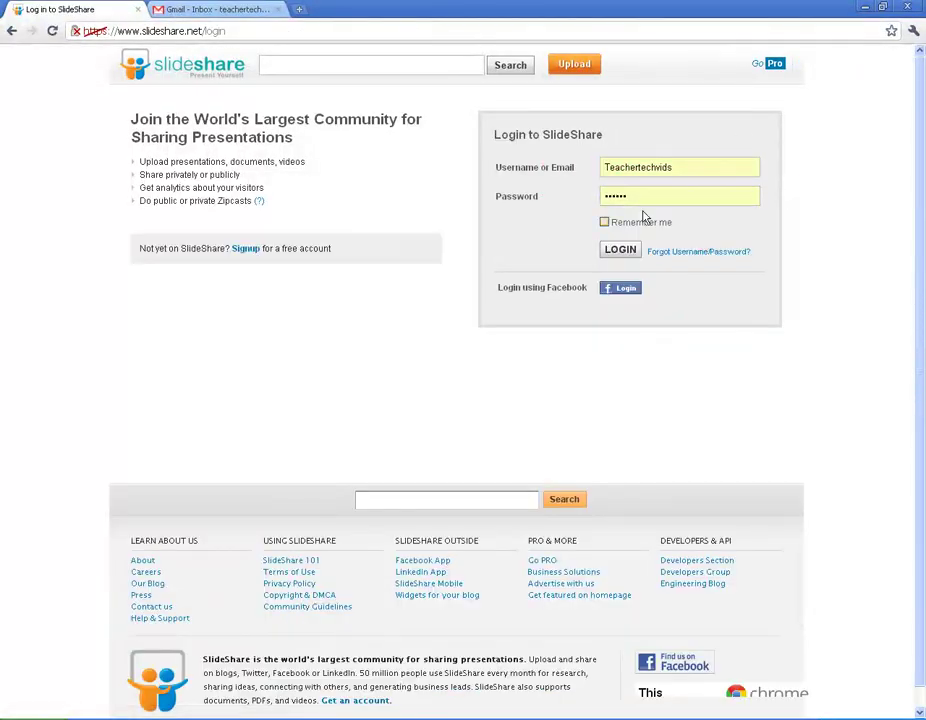
click(624, 254)
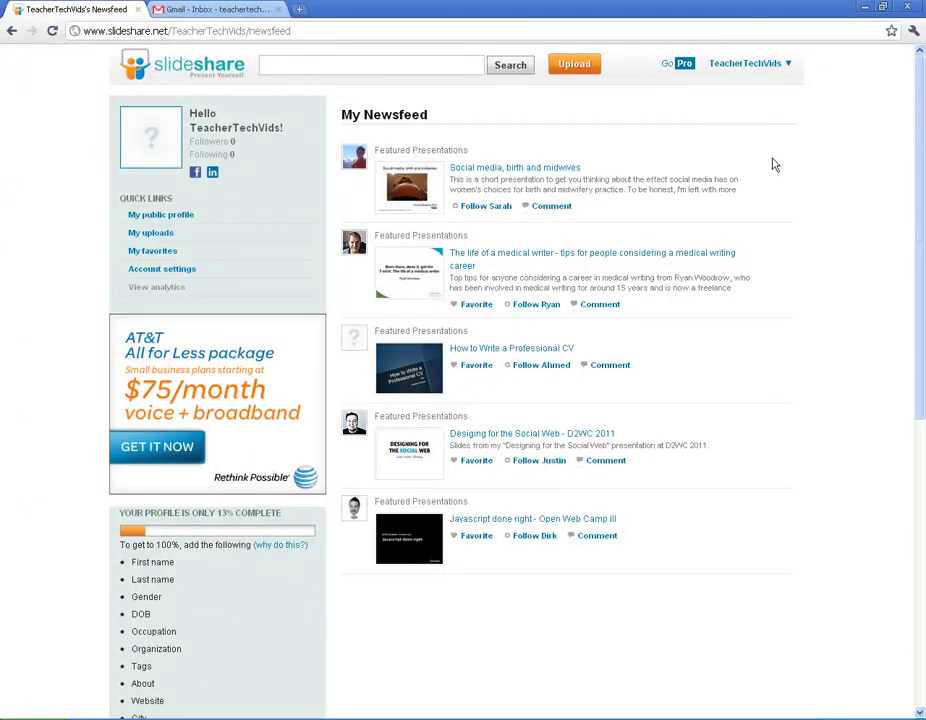
mouse_move(786, 66)
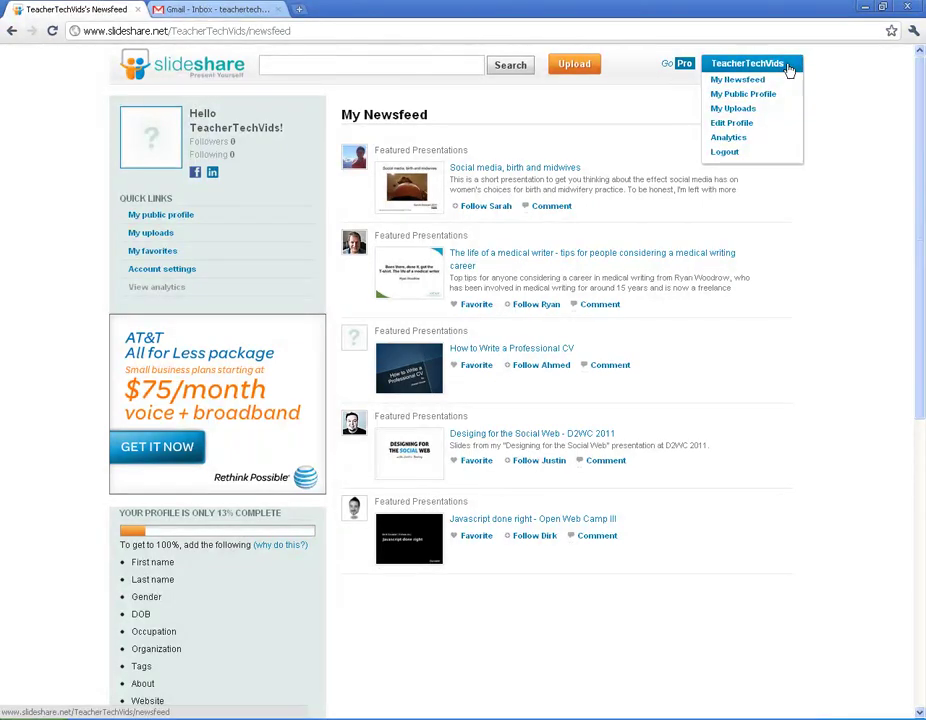
click(737, 97)
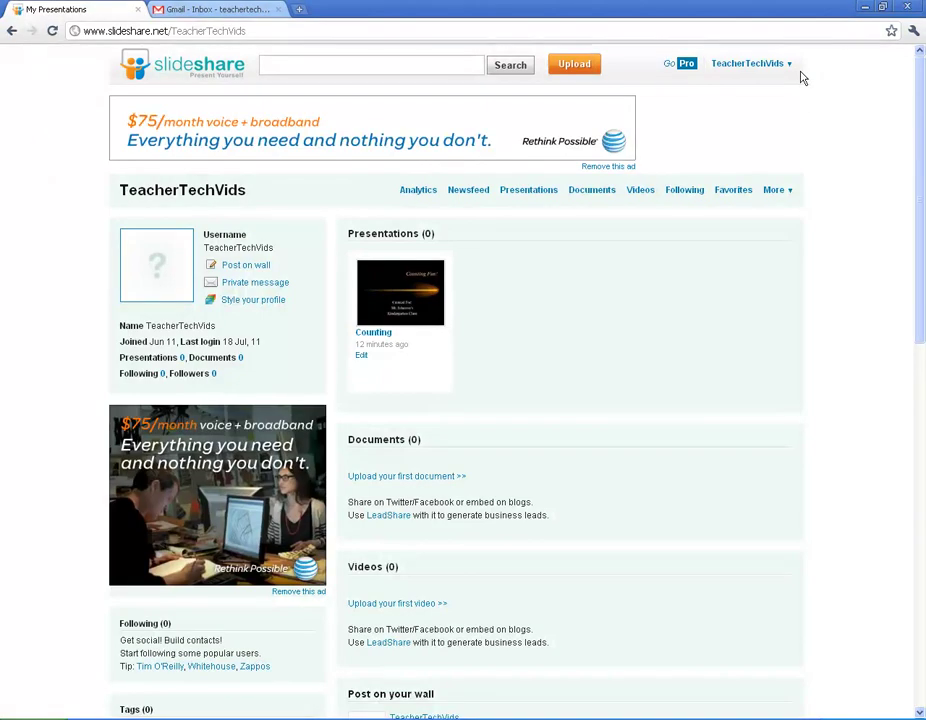
scroll(794, 314, down, 4)
scroll(794, 314, up, 4)
- Open the profile editor and look through the Personal Information, My Picture and My Uploads sections
click(788, 70)
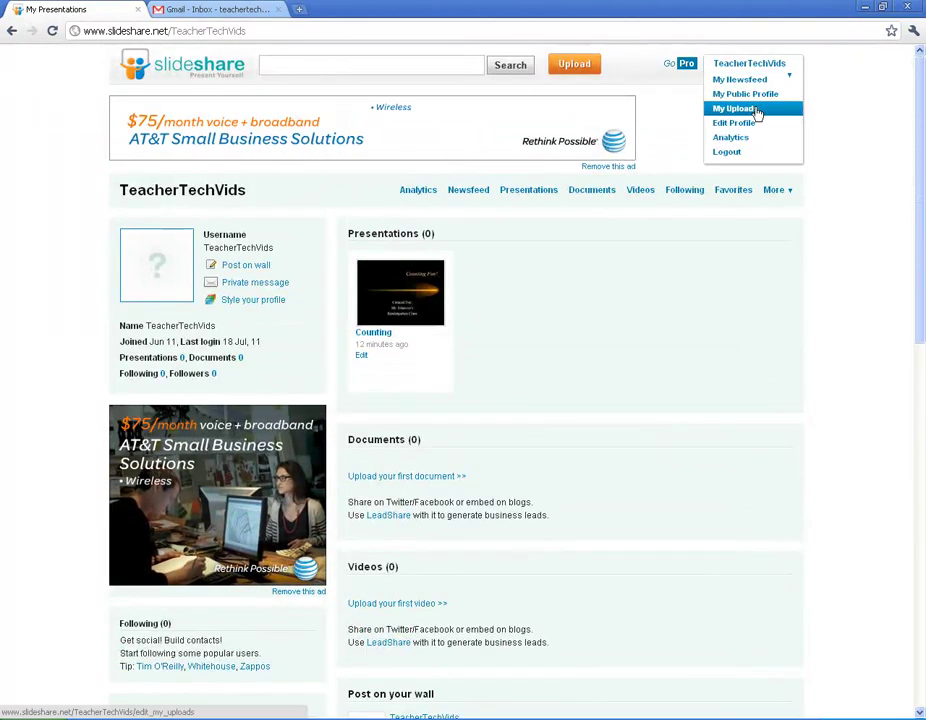
click(735, 127)
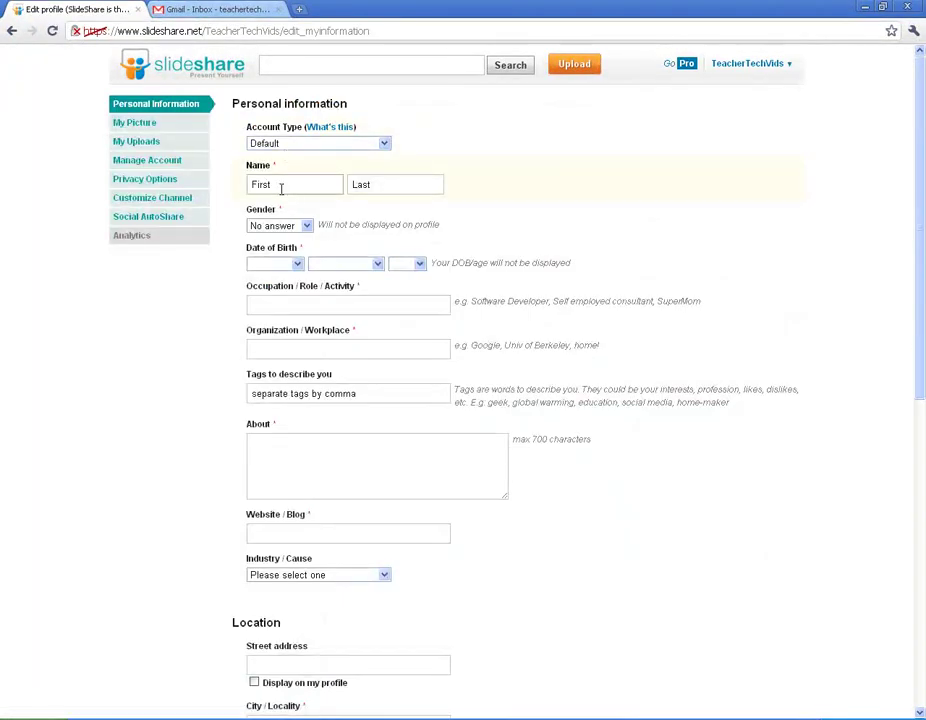
click(306, 467)
scroll(160, 505, down, 5)
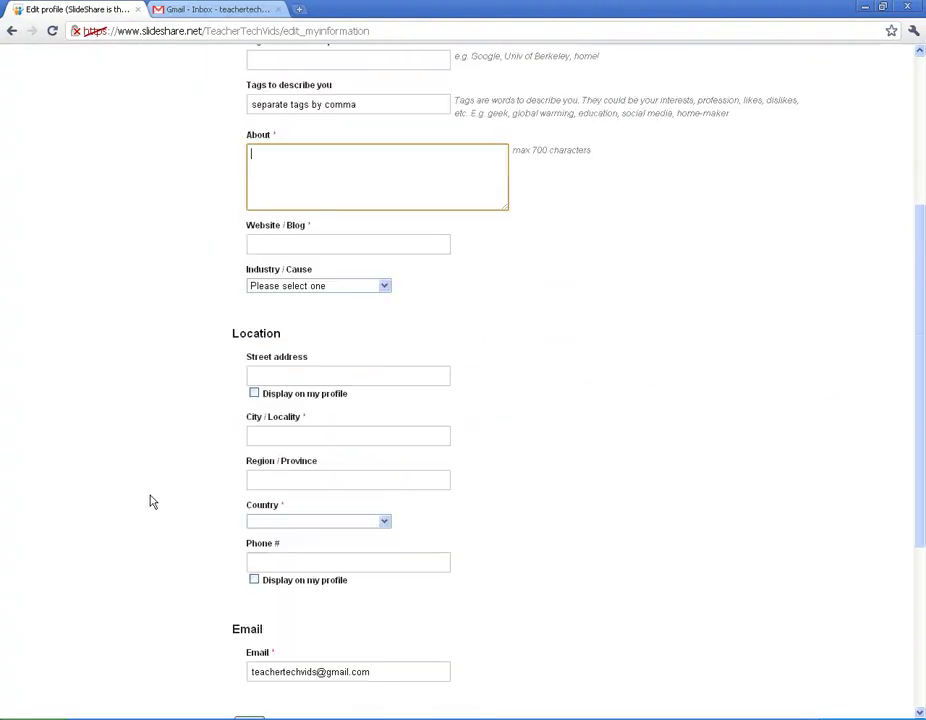
scroll(150, 500, up, 5)
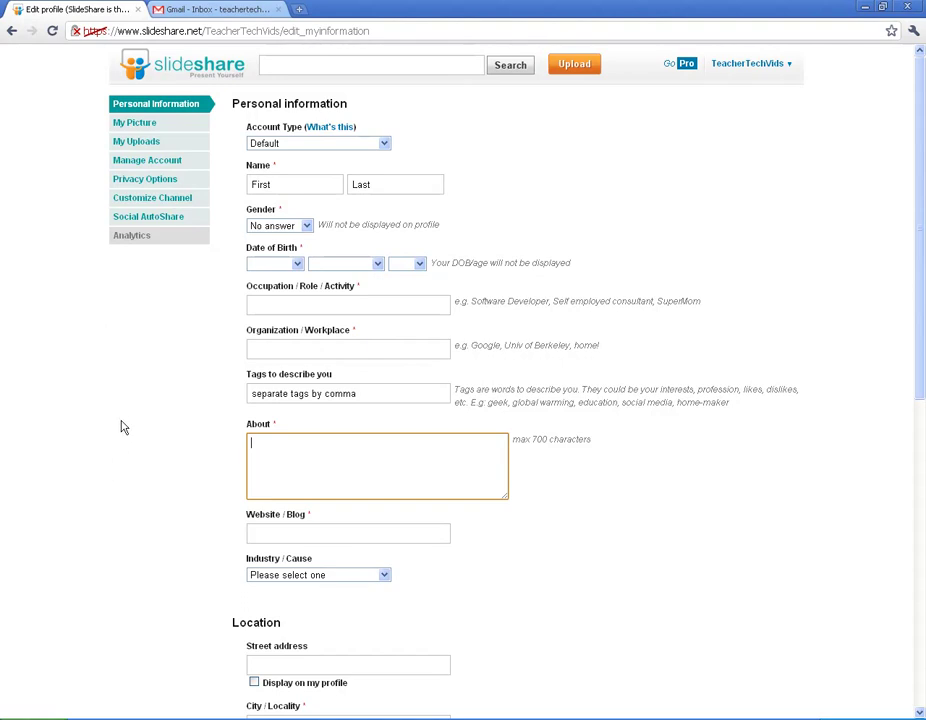
click(127, 123)
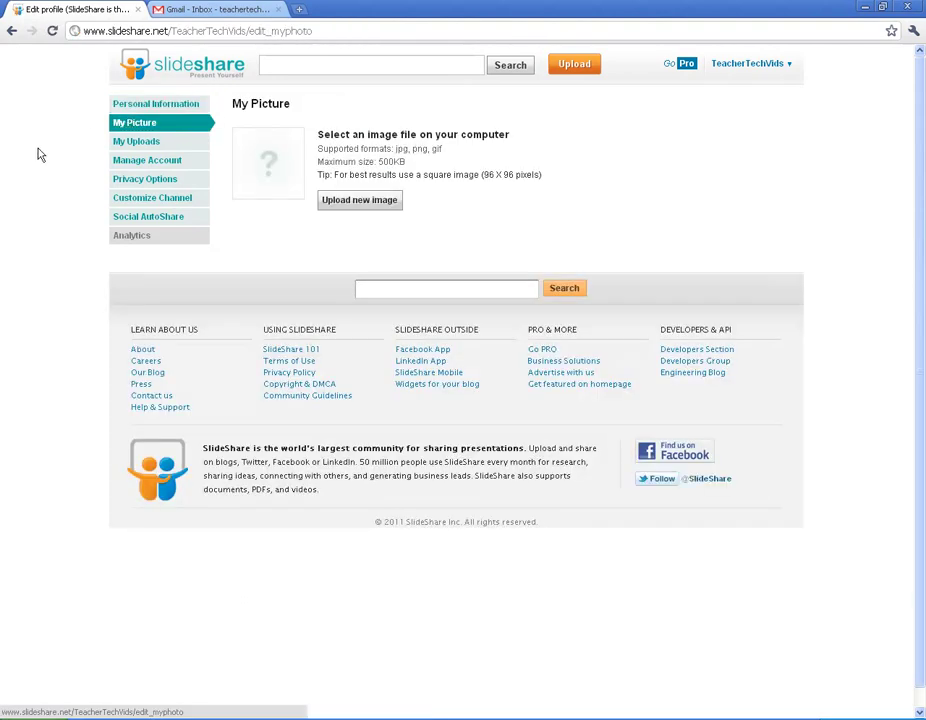
click(133, 146)
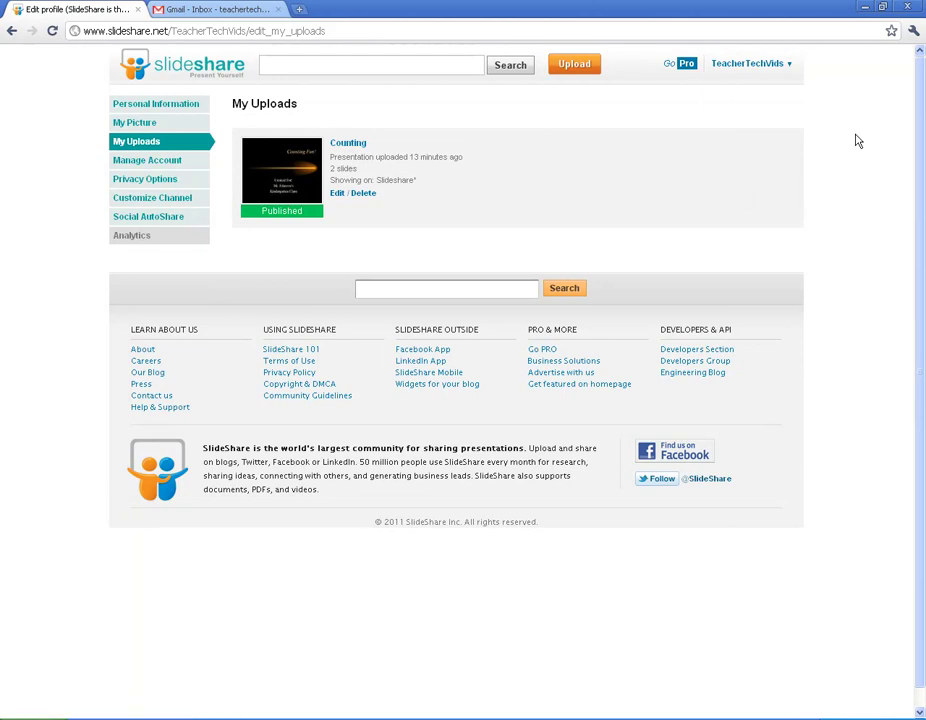
- Return to the public profile and examine its presentations, documents, videos, wall and favorites sections
mouse_move(766, 68)
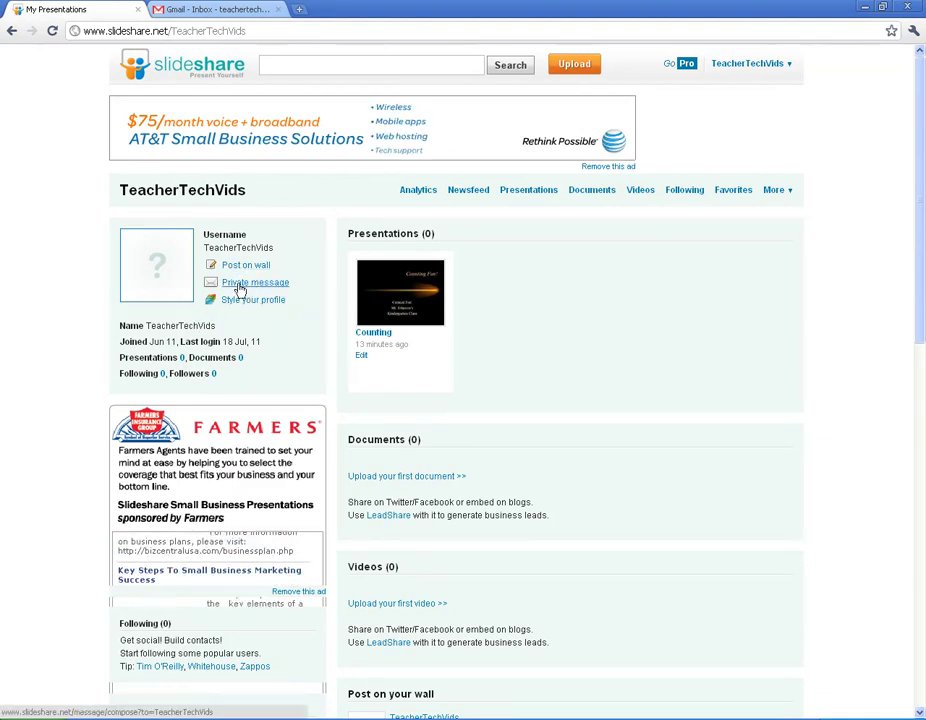
scroll(716, 459, down, 6)
scroll(715, 450, up, 1)
scroll(716, 450, up, 2)
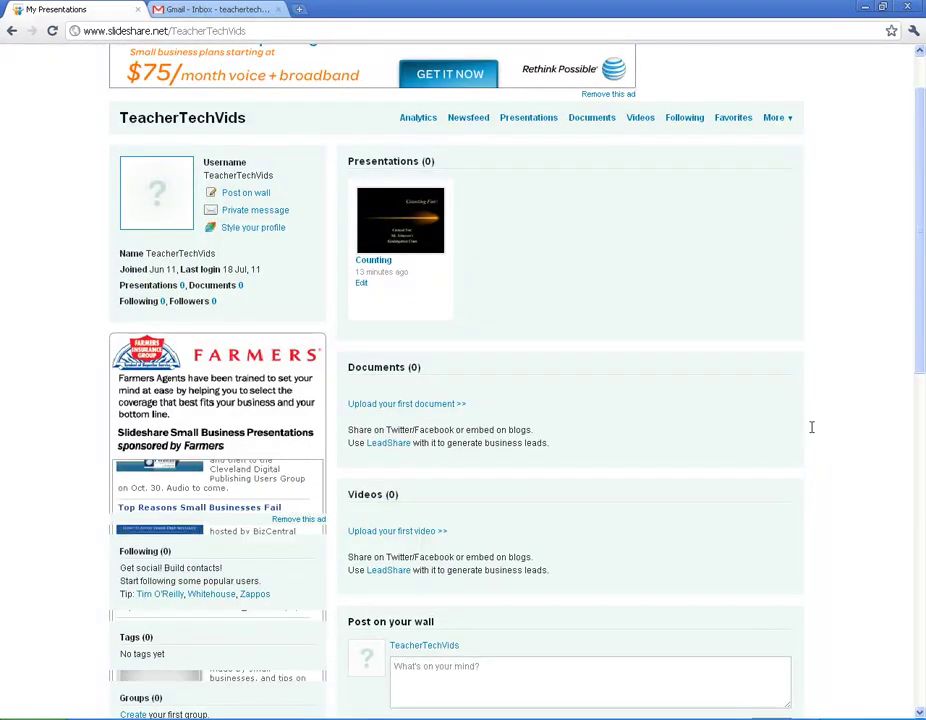
scroll(813, 437, down, 3)
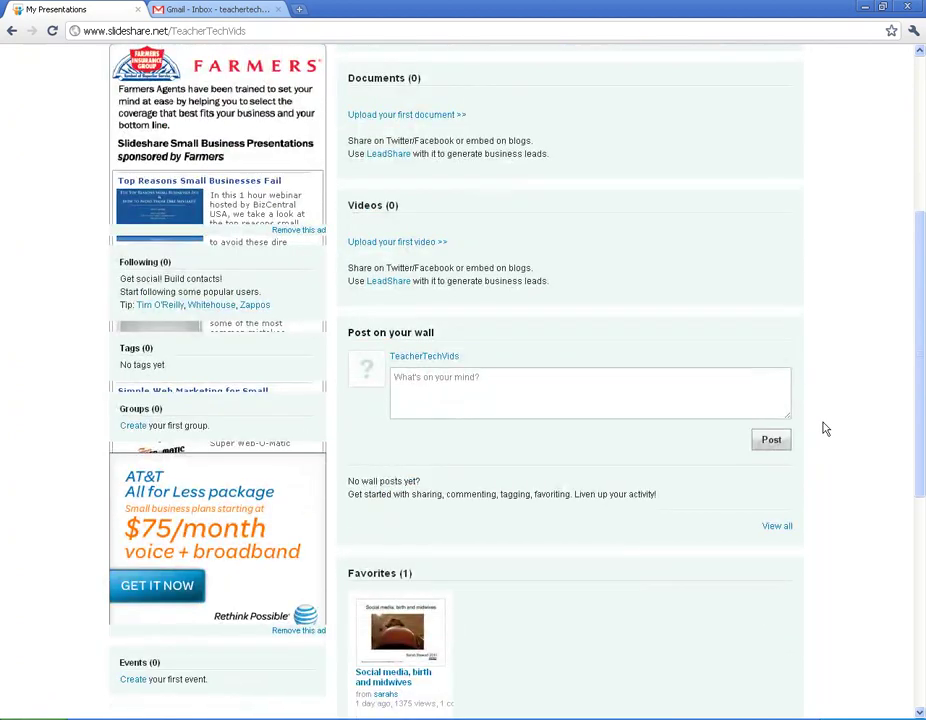
scroll(825, 428, down, 1)
scroll(825, 428, up, 3)
click(459, 529)
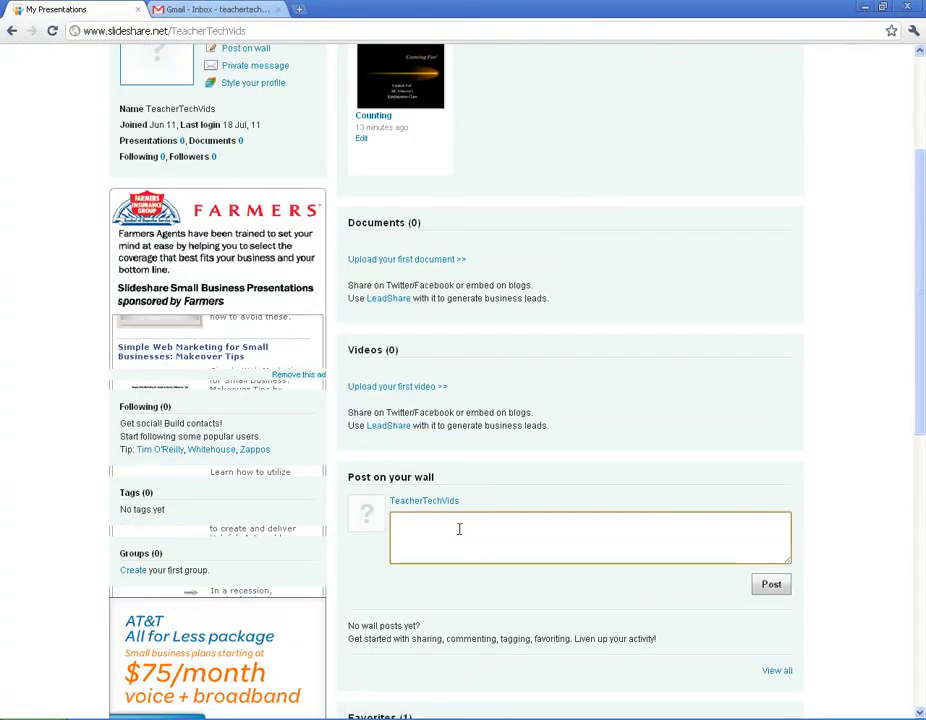
scroll(459, 529, up, 3)
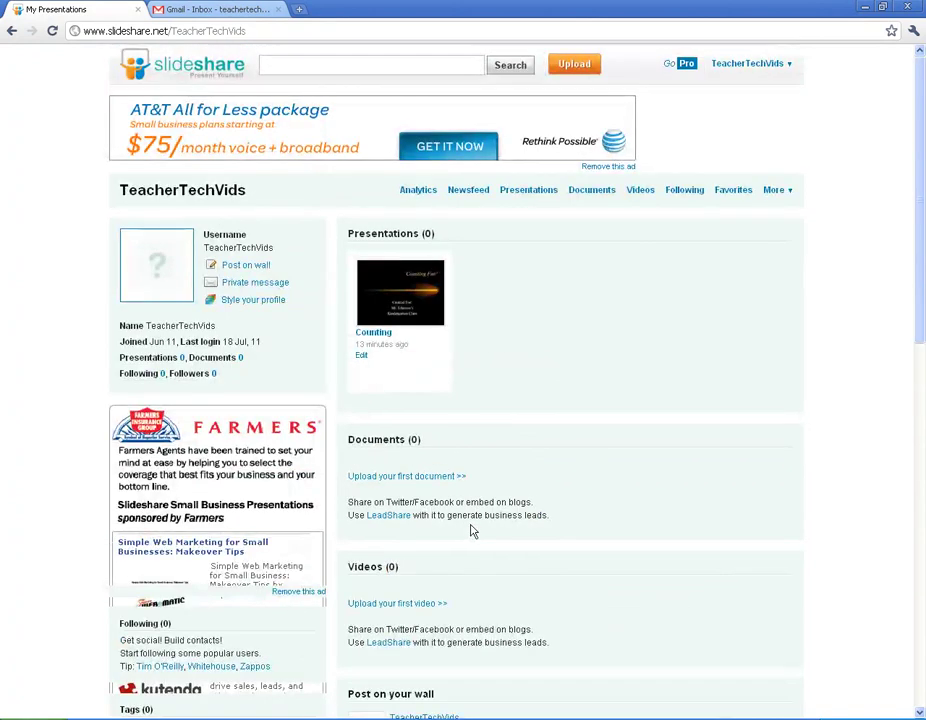